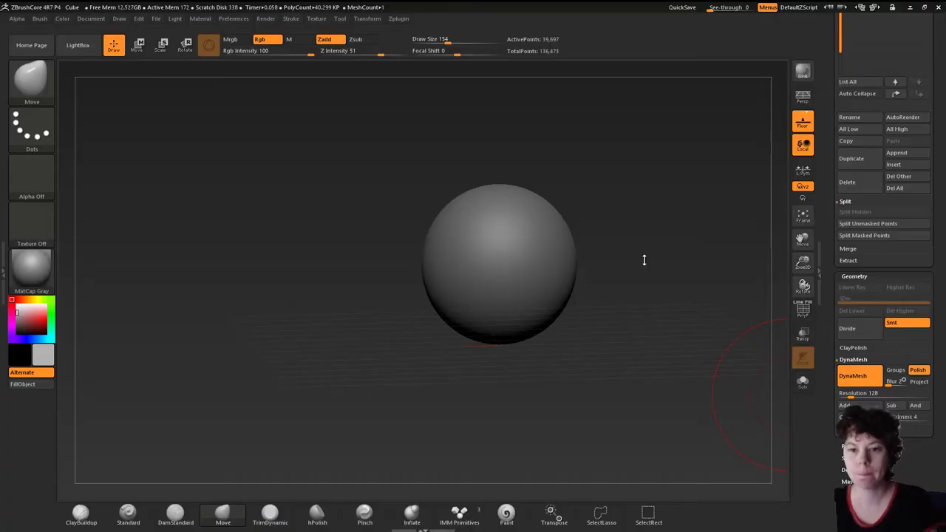
Sculpt cheeks, nose, eyes and ears onto the sphere with ClayBuildup.
click(127, 510)
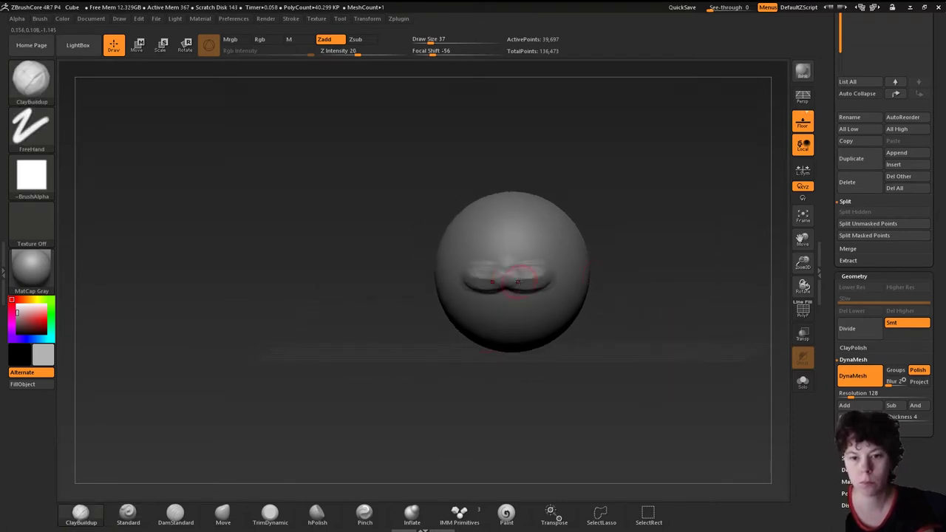
drag(614, 288, 642, 291)
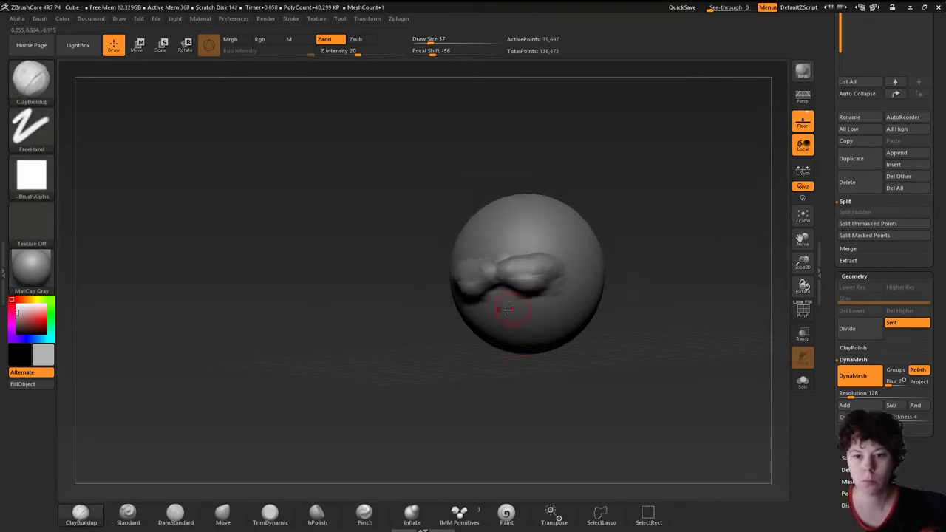
drag(510, 309, 535, 234)
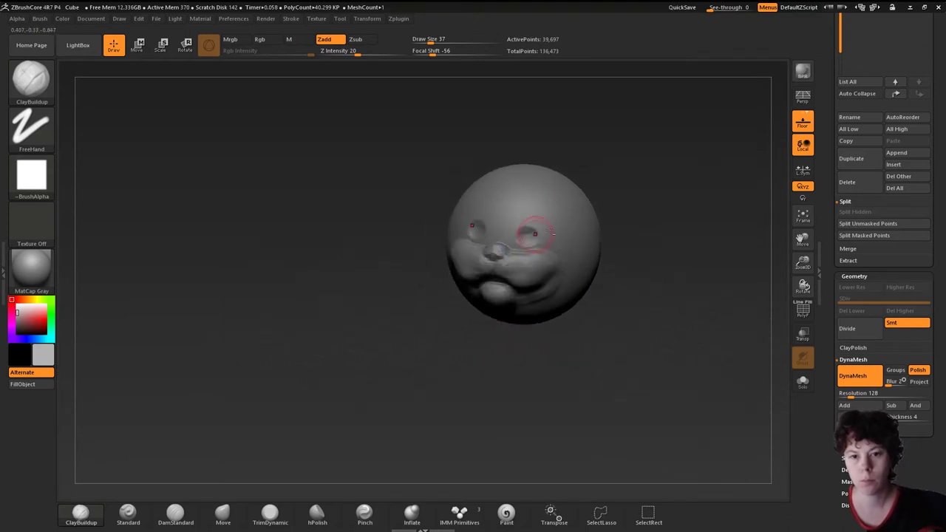
drag(638, 203, 548, 220)
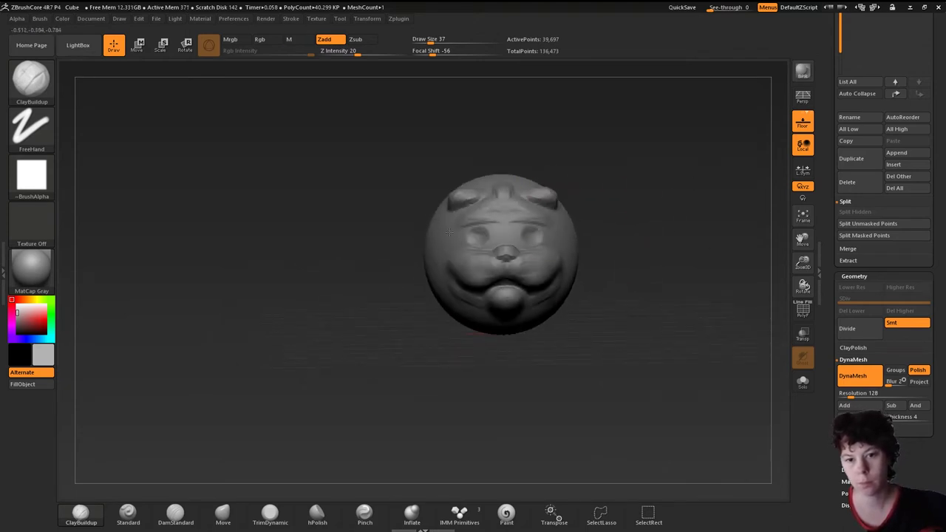
mouse_move(439, 256)
mouse_down()
mouse_move(642, 219)
mouse_move(598, 118)
mouse_up()
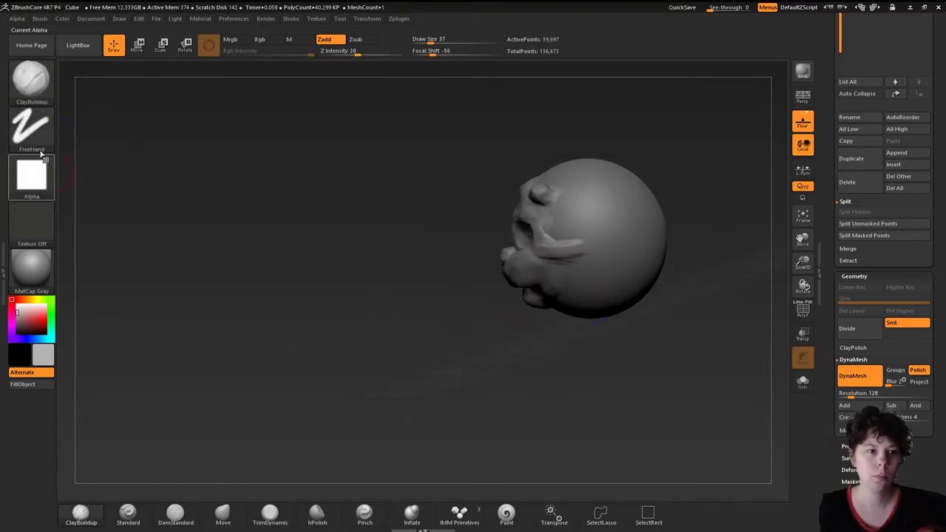
Mask one half of the sphere with a rectangular mask selection.
key(ctrl)
click(30, 126)
click(30, 126)
click(138, 135)
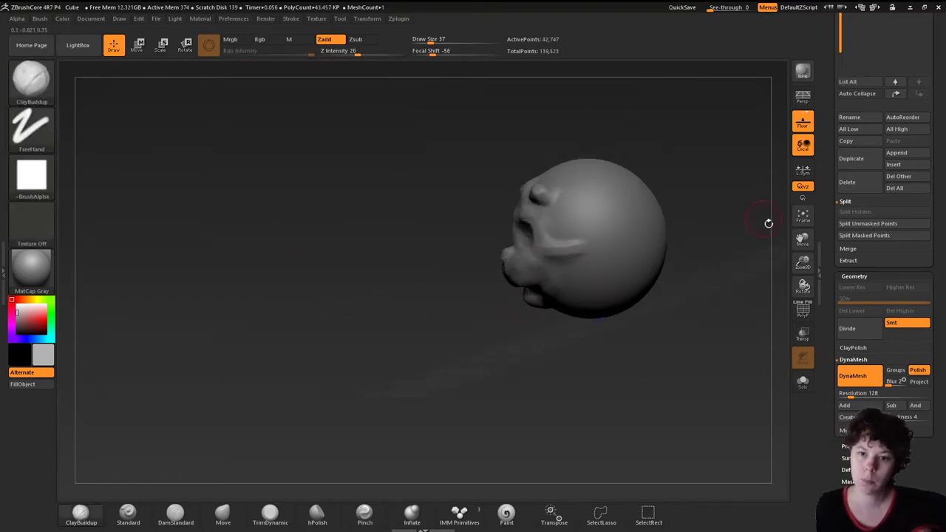
ctrl+drag(670, 258, 743, 354)
Stretch the unmasked back half out into an elongated capsule body with Transpose.
key(w)
drag(594, 262, 665, 254)
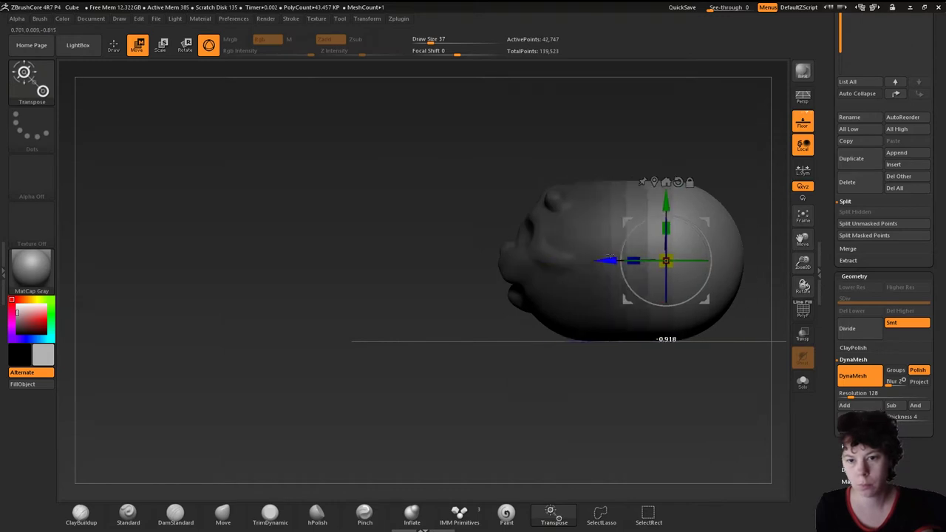
mouse_move(443, 310)
mouse_down()
mouse_move(470, 263)
mouse_move(510, 226)
mouse_move(477, 315)
mouse_up()
Build up haunches and paws along the body with ClayBuildup and smooth the strokes.
key(q)
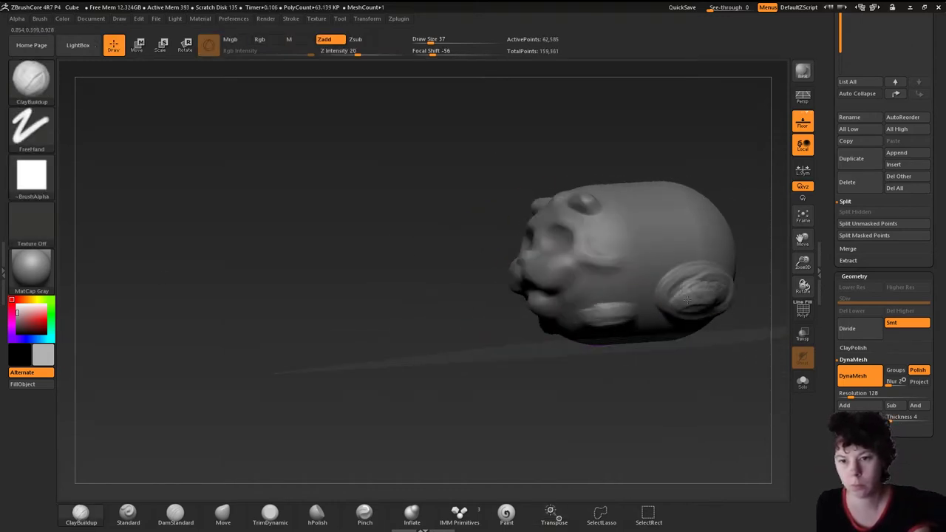
mouse_move(686, 300)
mouse_down()
mouse_move(725, 324)
mouse_move(715, 272)
mouse_up()
drag(667, 290, 705, 266)
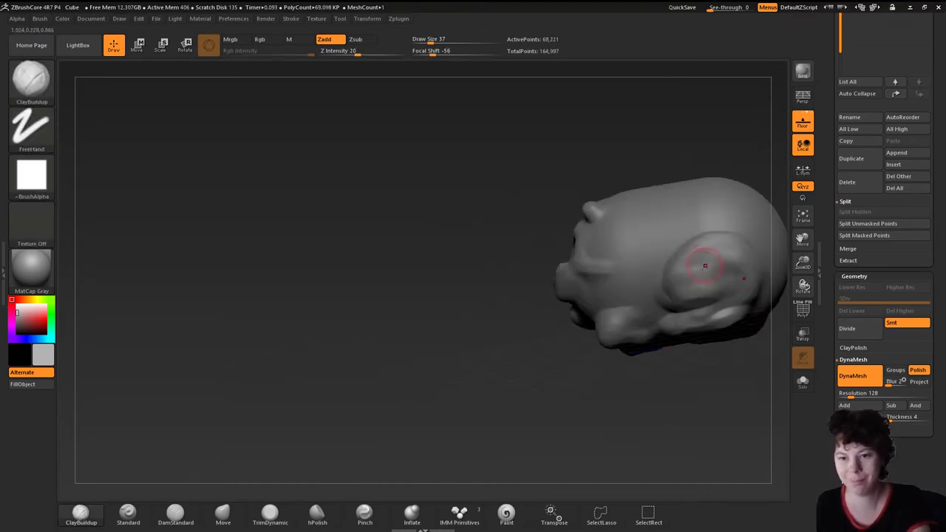
mouse_move(634, 348)
mouse_down()
mouse_move(710, 338)
mouse_move(680, 316)
mouse_move(549, 296)
mouse_up()
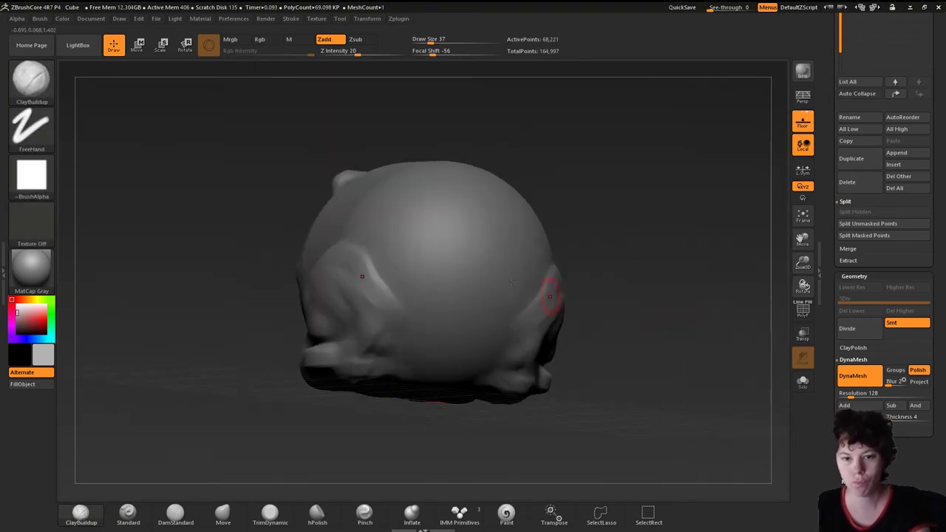
mouse_move(389, 286)
mouse_down()
mouse_move(332, 357)
mouse_move(602, 272)
mouse_up()
drag(249, 226, 377, 332)
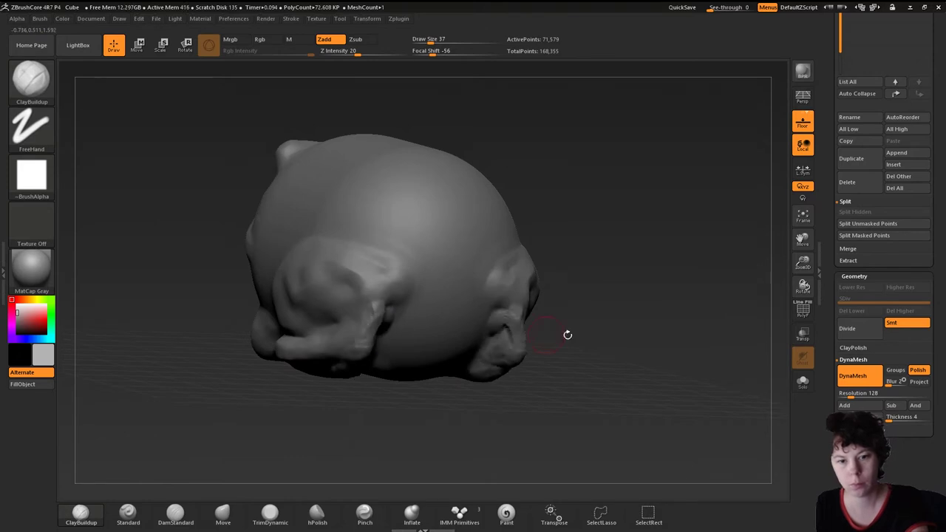
mouse_move(568, 335)
mouse_down()
mouse_move(695, 321)
mouse_move(368, 198)
mouse_up()
Reshape the body outline into a rounded crouch using a large Move brush.
key(b)
key(m)
key(v)
mouse_move(411, 378)
mouse_down()
mouse_move(185, 298)
mouse_move(237, 281)
mouse_move(275, 238)
mouse_move(491, 297)
mouse_move(285, 231)
mouse_up()
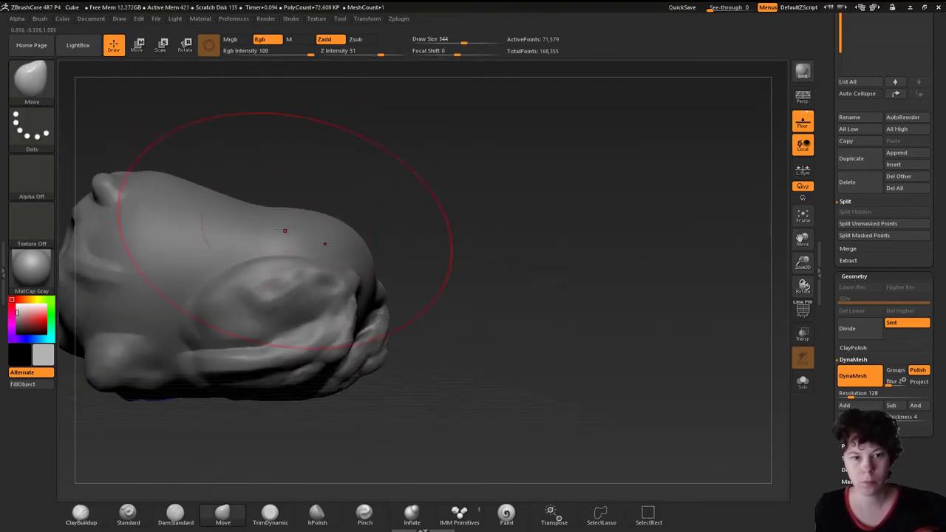
mouse_move(210, 235)
mouse_down()
mouse_move(212, 317)
mouse_move(528, 285)
mouse_up()
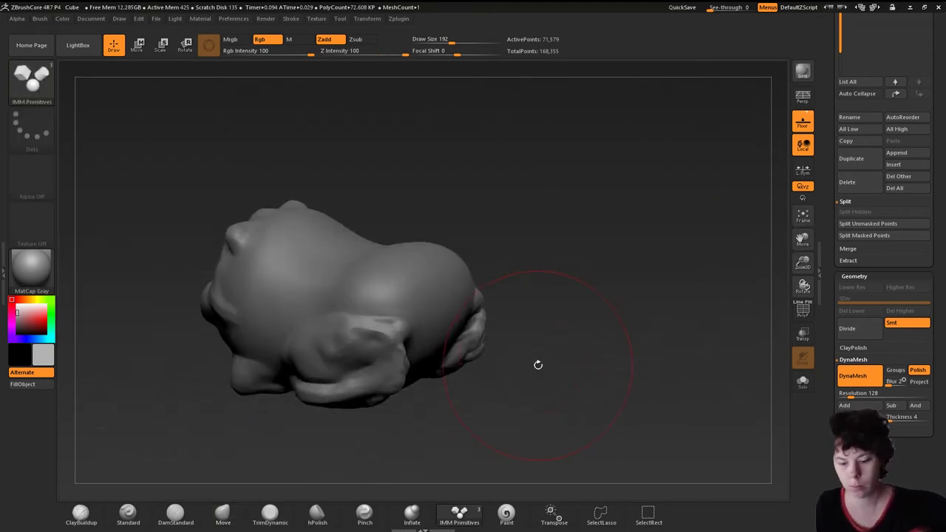
Insert a cylinder at the body's rear and position it as a tail stub.
drag(452, 330, 480, 332)
drag(628, 296, 562, 303)
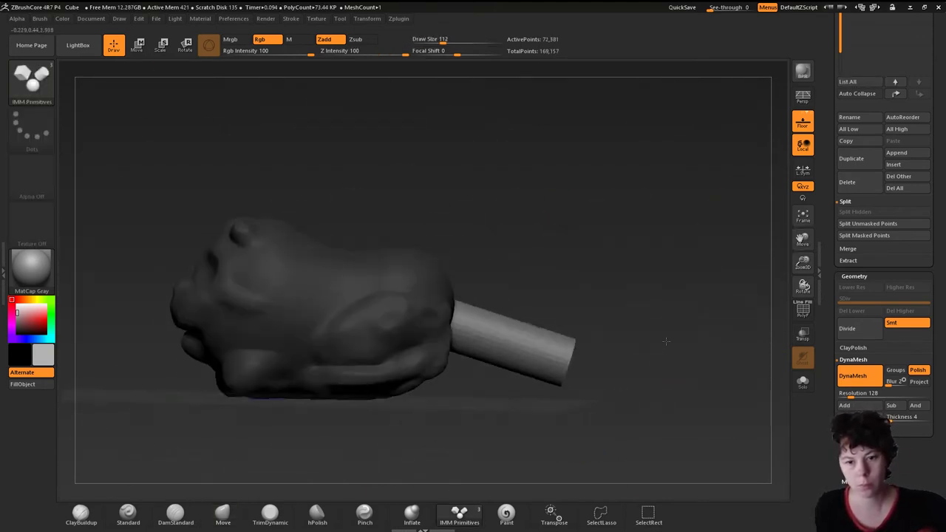
key(w)
shift+drag(470, 263, 703, 307)
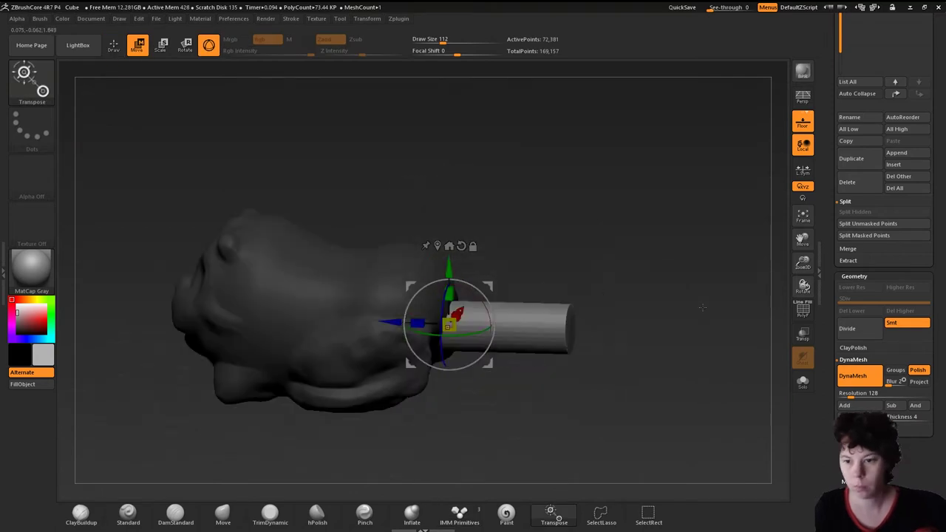
drag(827, 89, 827, 225)
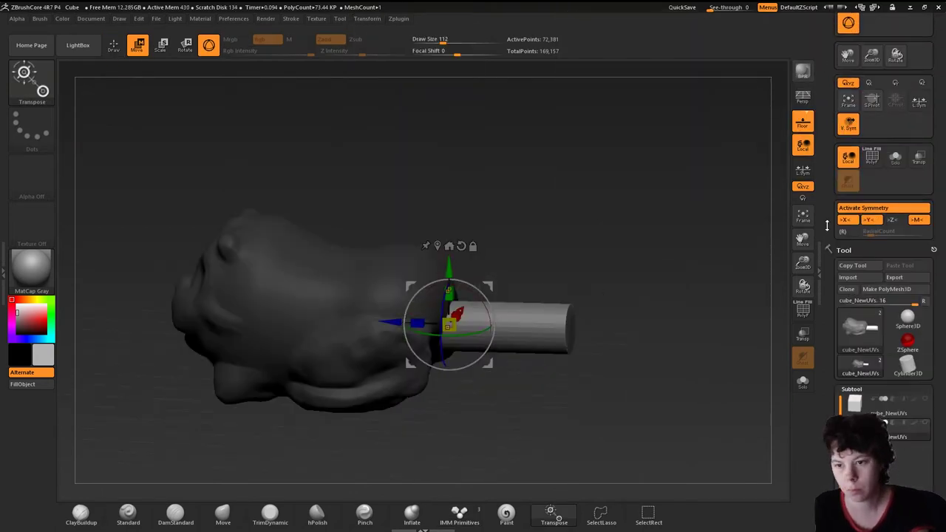
drag(594, 294, 651, 278)
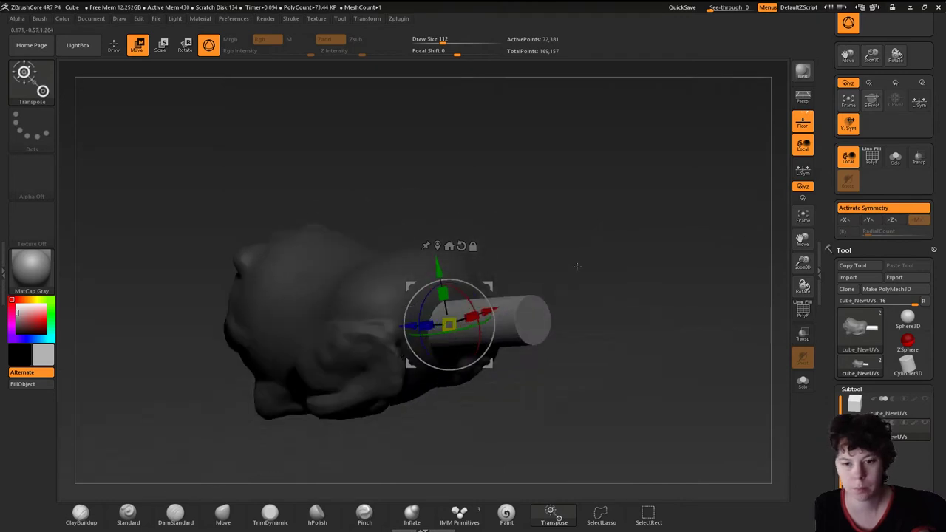
Split the cylinder into its own subtool with Z-axis symmetry and show all subtools.
click(803, 144)
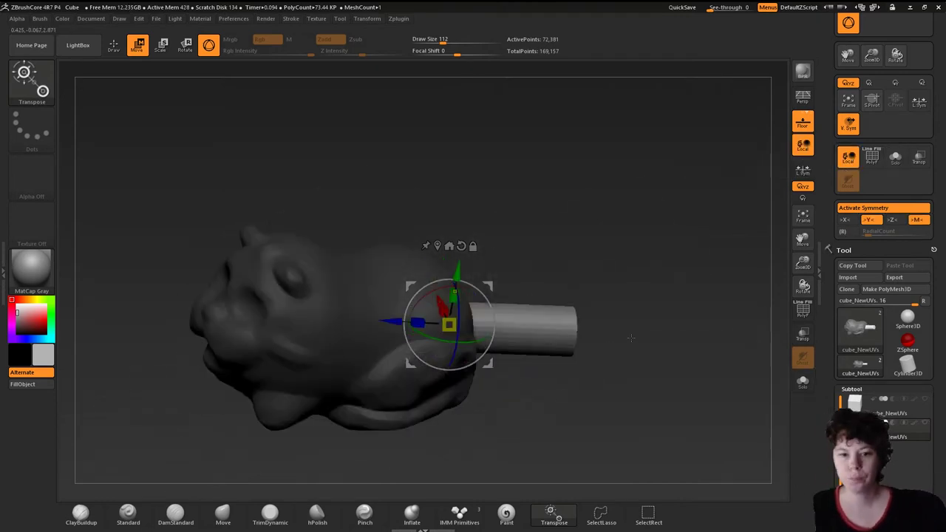
click(462, 246)
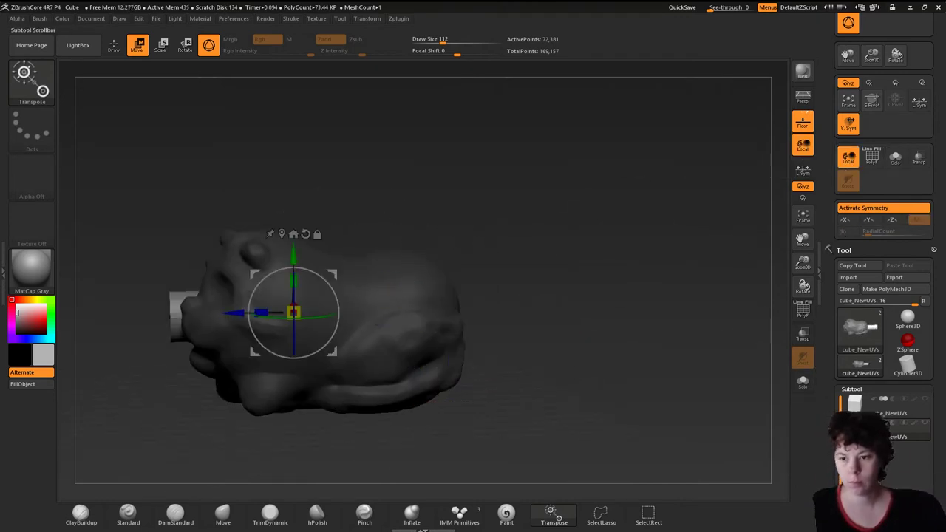
scroll(885, 325, down, 3)
click(887, 214)
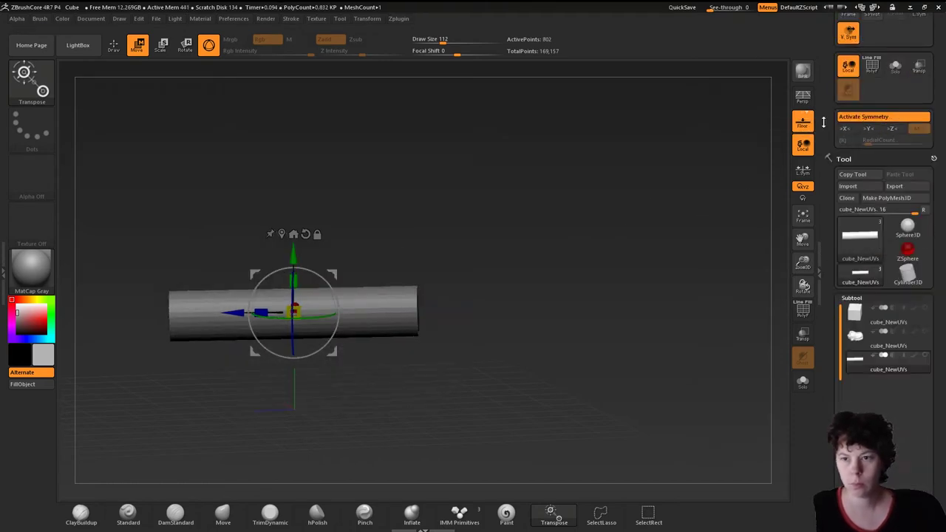
click(803, 144)
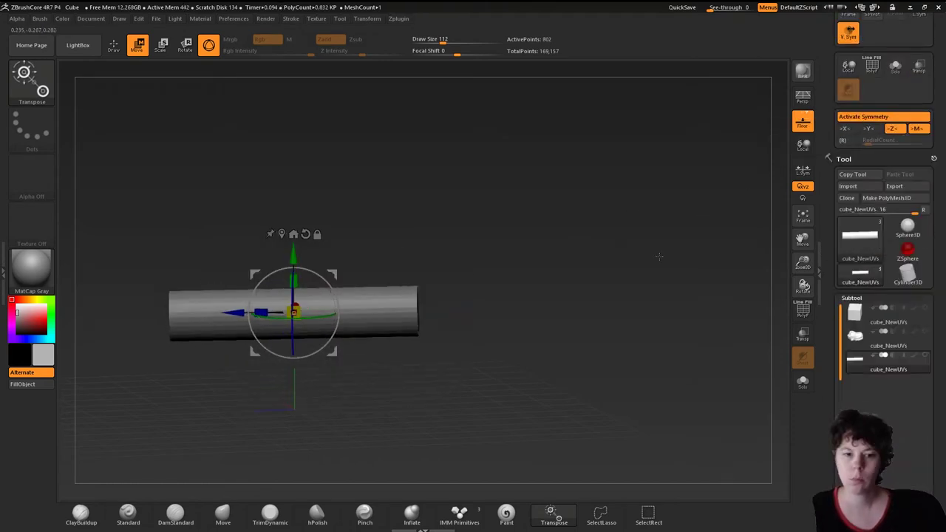
key(ctrl+z)
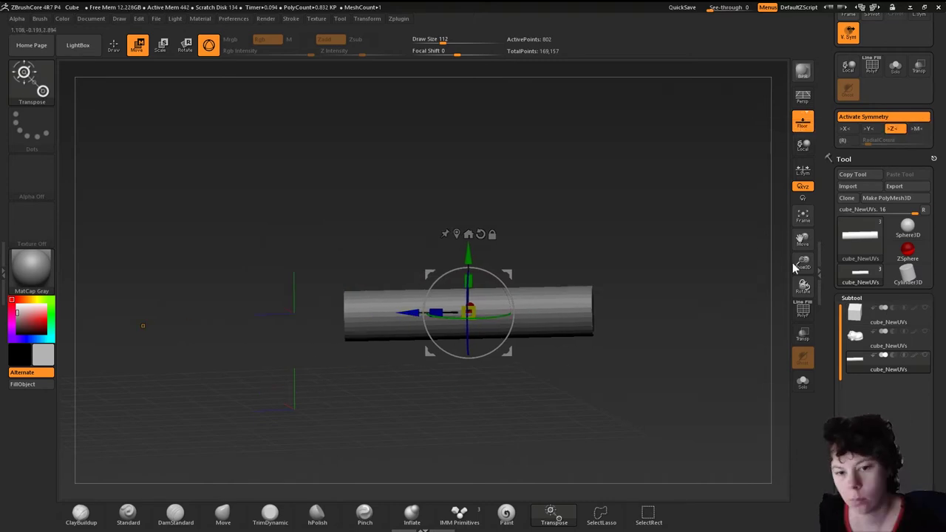
key(ctrl+z)
click(365, 515)
mouse_move(517, 318)
mouse_down()
mouse_move(190, 69)
mouse_move(633, 333)
mouse_up()
Toggle the cube subtool's visibility and delete the extra subtool.
click(927, 334)
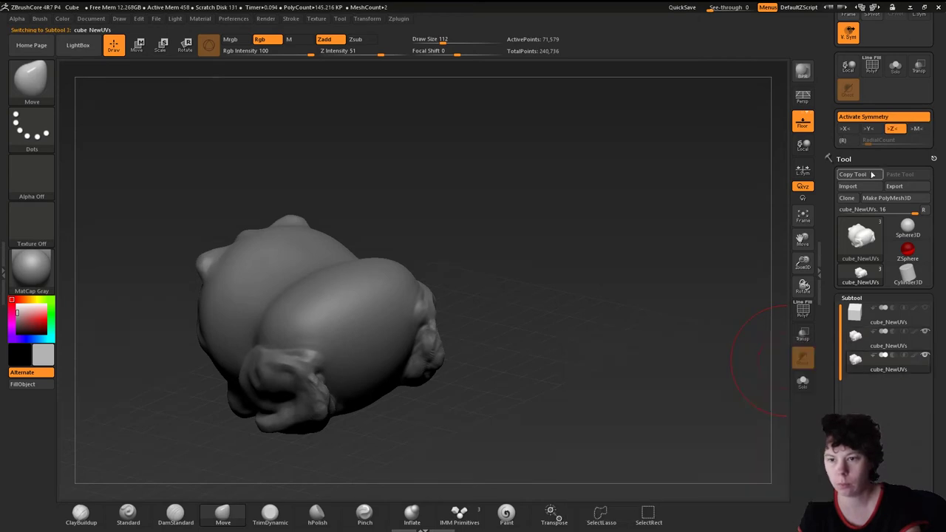
click(926, 334)
click(927, 335)
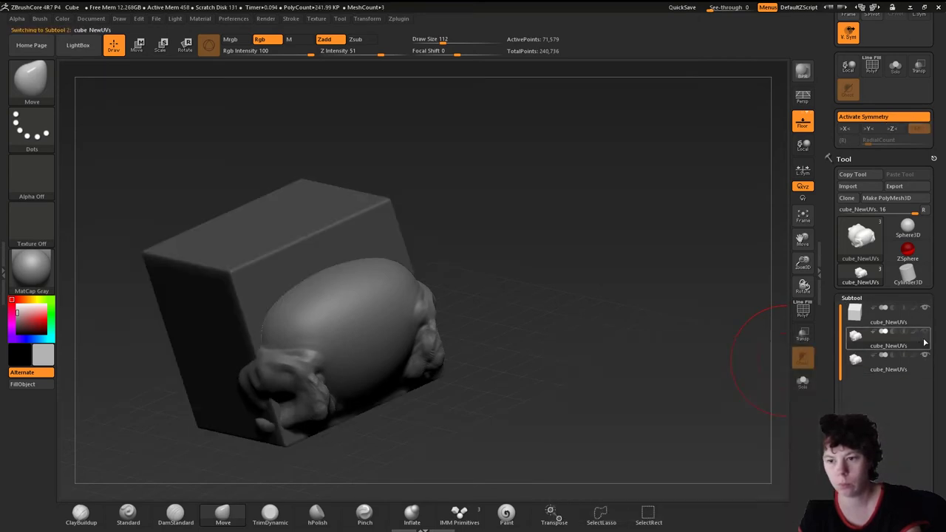
click(927, 335)
scroll(850, 392, down, 3)
drag(840, 324, 841, 253)
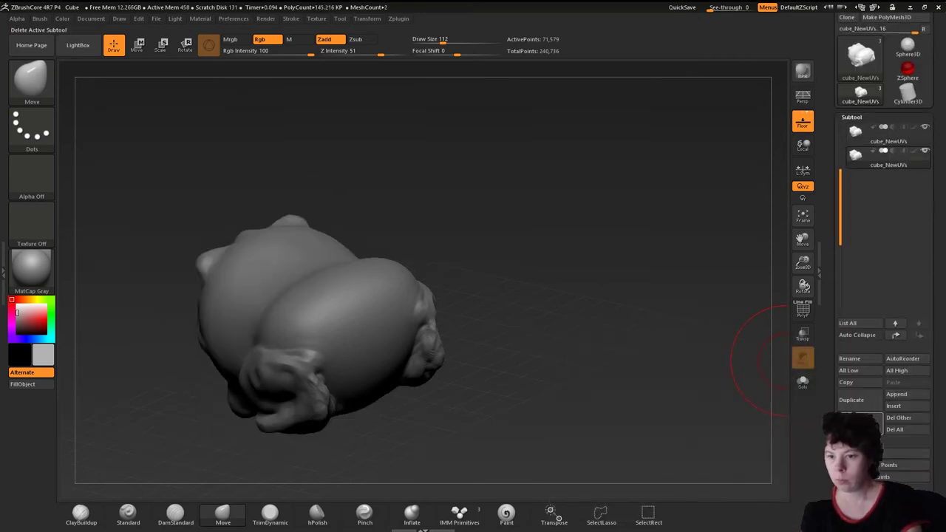
click(850, 418)
scroll(855, 213, up, 5)
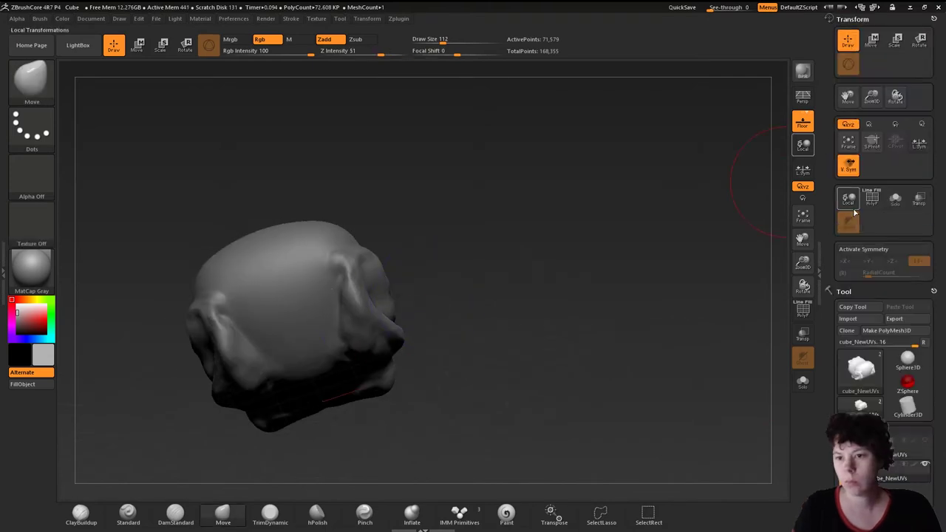
Carve creases into the cat with DamStandard and smooth them.
key(b)
key(d)
key(s)
drag(537, 287, 322, 250)
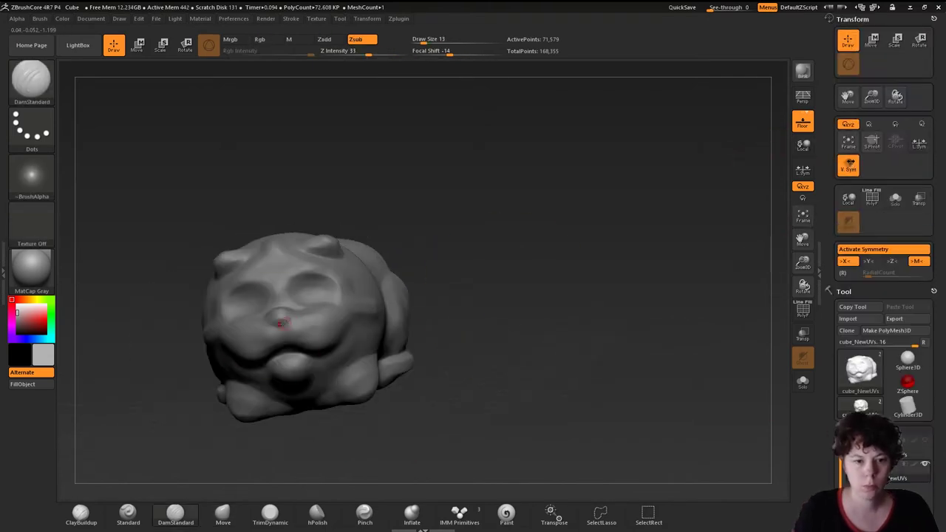
mouse_move(281, 322)
mouse_down()
mouse_move(327, 338)
mouse_move(306, 313)
mouse_move(407, 338)
mouse_move(288, 307)
mouse_move(328, 348)
mouse_move(280, 247)
mouse_move(497, 284)
mouse_move(459, 348)
mouse_move(452, 414)
mouse_up()
key(shift)
Insert a sphere eye on the cat's face with IMM Primitives and split it off as its own part.
click(459, 512)
key(m)
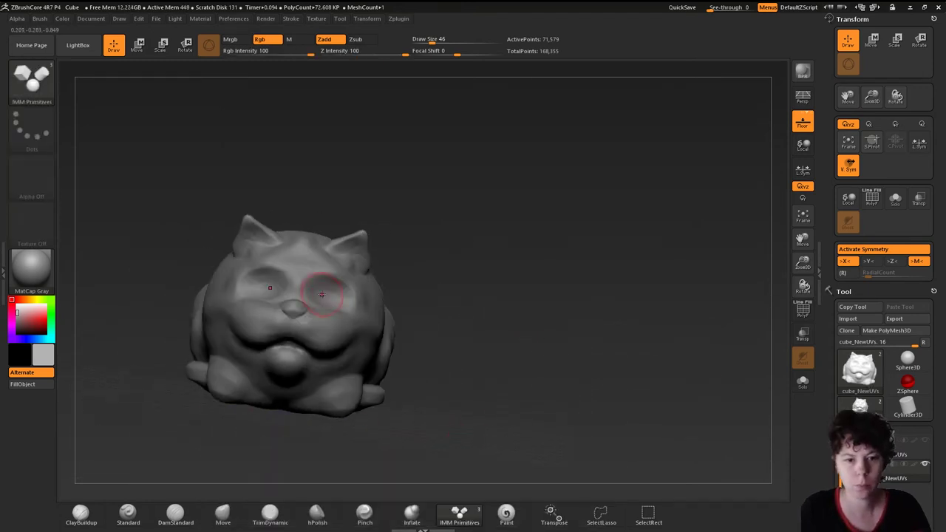
key(w)
mouse_move(317, 286)
mouse_down()
mouse_move(333, 296)
mouse_move(270, 274)
mouse_up()
mouse_move(518, 296)
mouse_down()
mouse_move(476, 287)
mouse_move(414, 296)
mouse_up()
key(q)
scroll(823, 344, down, 5)
click(868, 355)
drag(517, 296, 418, 274)
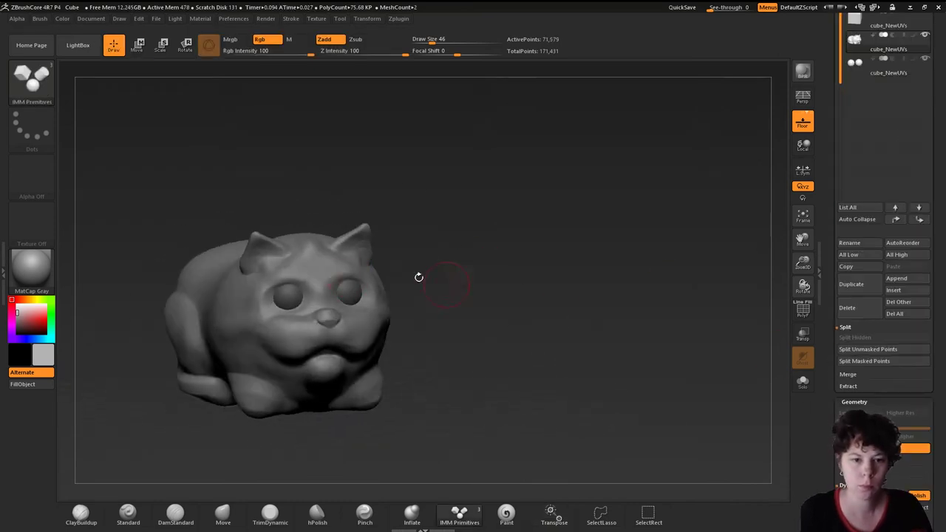
Subdivide the cat body to 288,372 active points.
click(223, 512)
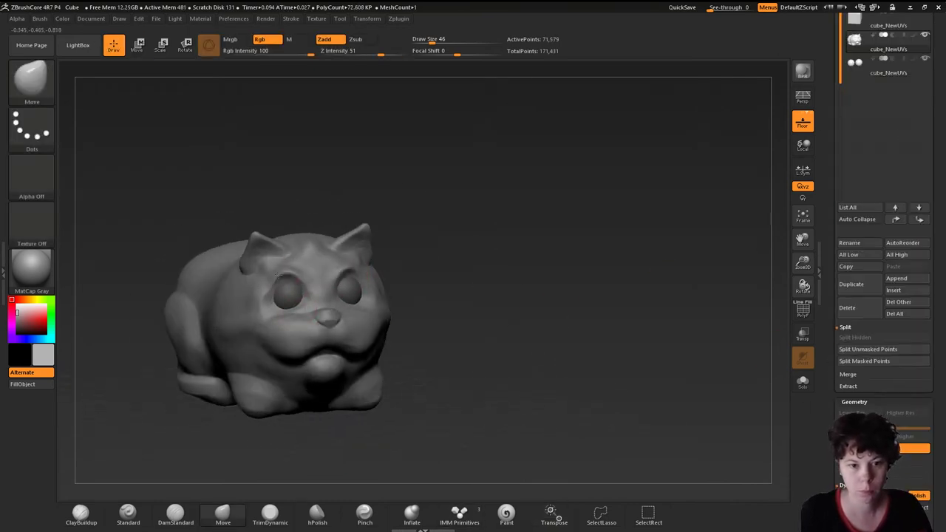
mouse_move(309, 298)
mouse_down()
mouse_move(450, 270)
mouse_move(283, 304)
mouse_up()
key(ctrl+d)
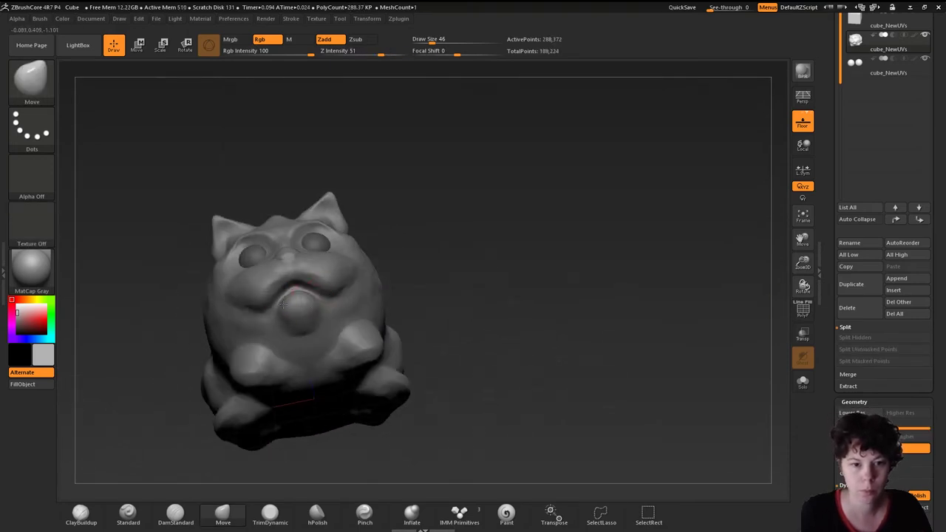
mouse_move(214, 326)
mouse_down()
mouse_move(347, 414)
mouse_move(475, 481)
mouse_up()
Stroke fur strands over the cat's face, head, back and underside with the Rake brush.
key(b)
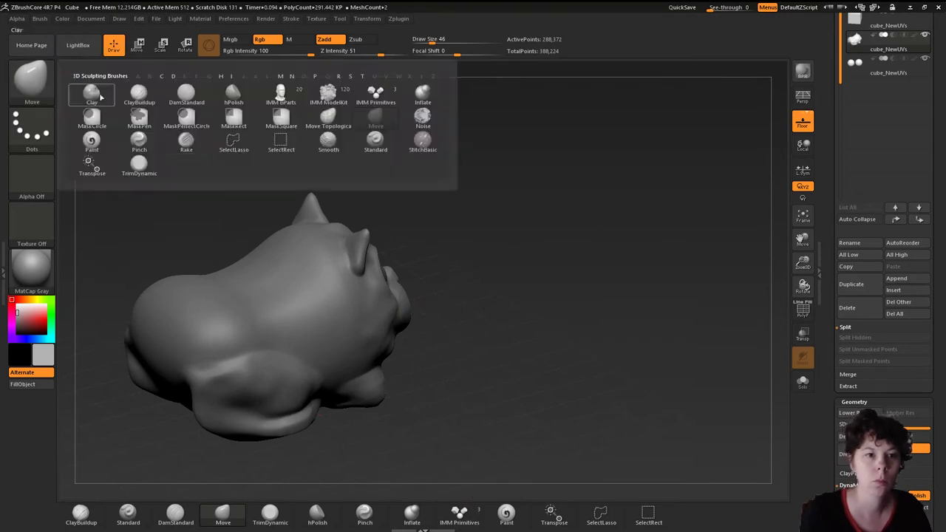
key(r)
key(a)
drag(366, 315, 337, 368)
drag(367, 334, 271, 323)
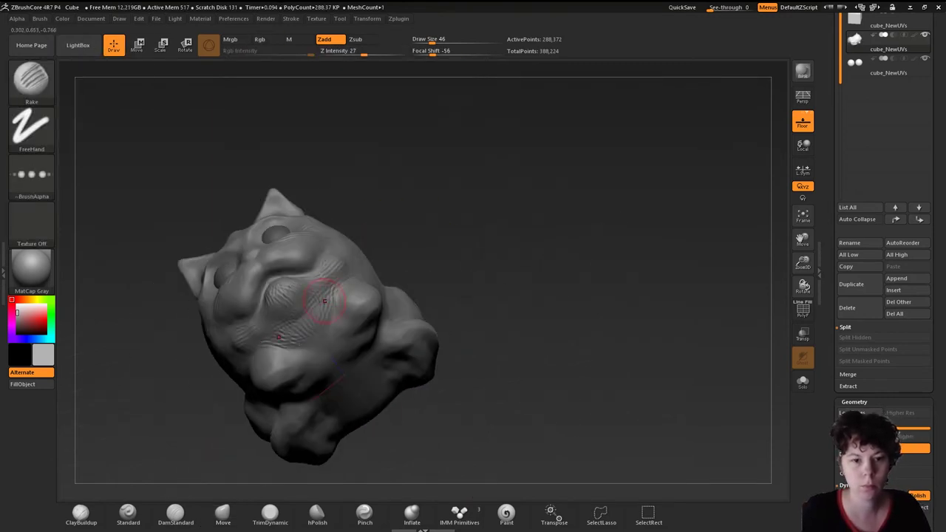
drag(323, 300, 276, 355)
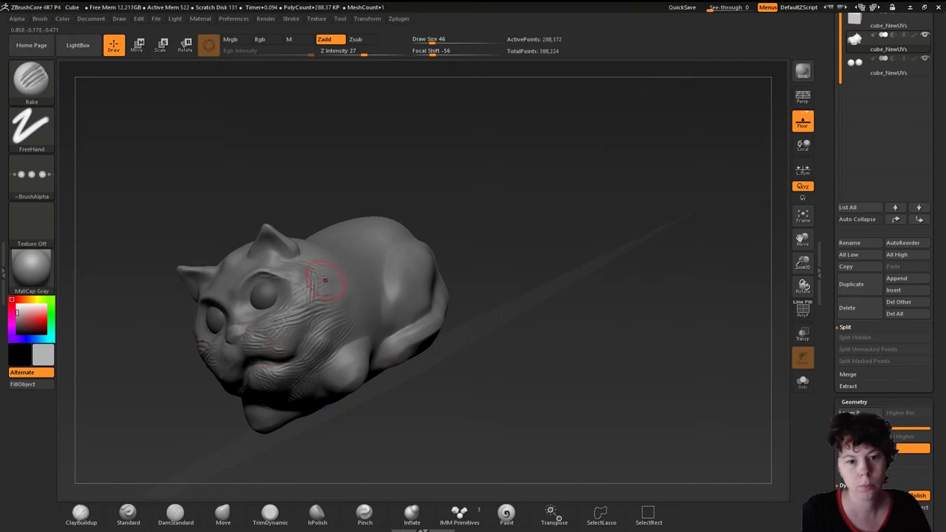
drag(324, 279, 278, 297)
drag(364, 291, 353, 294)
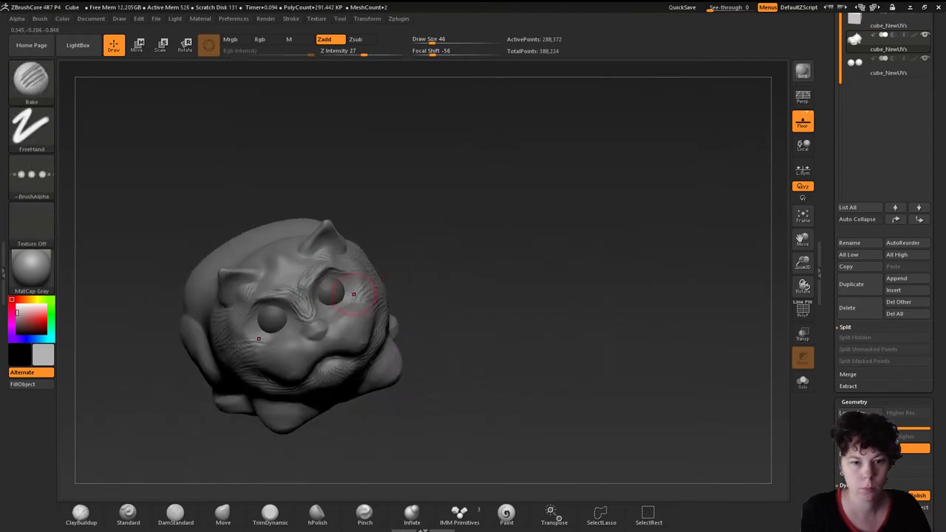
drag(219, 297, 325, 267)
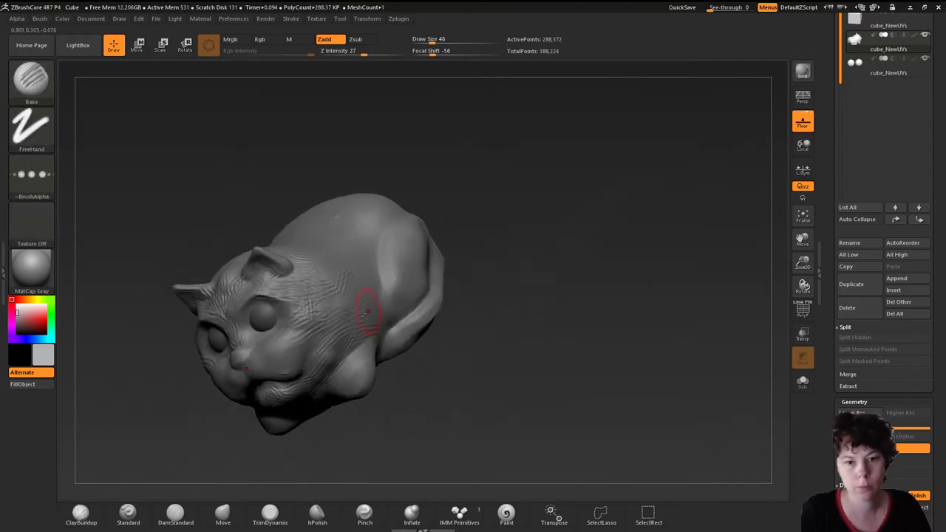
mouse_move(367, 312)
mouse_down()
mouse_move(502, 281)
mouse_move(312, 360)
mouse_up()
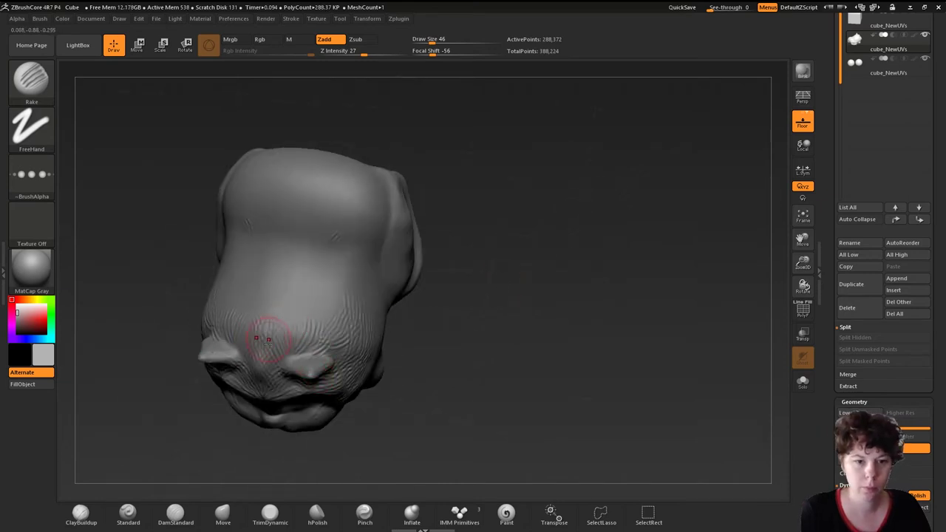
mouse_move(302, 217)
mouse_down()
mouse_move(511, 337)
mouse_move(330, 278)
mouse_up()
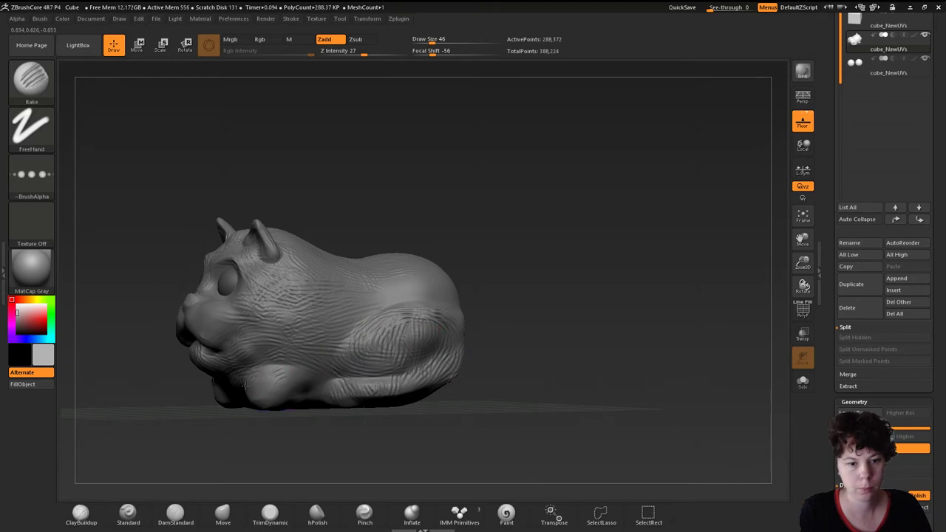
mouse_move(244, 386)
mouse_down()
mouse_move(276, 442)
mouse_move(189, 355)
mouse_move(487, 381)
mouse_move(526, 469)
mouse_move(714, 186)
mouse_up()
Sculpt a curled tail along the cat's side, carve fur grooves, and select the cube subtool.
drag(473, 300, 494, 310)
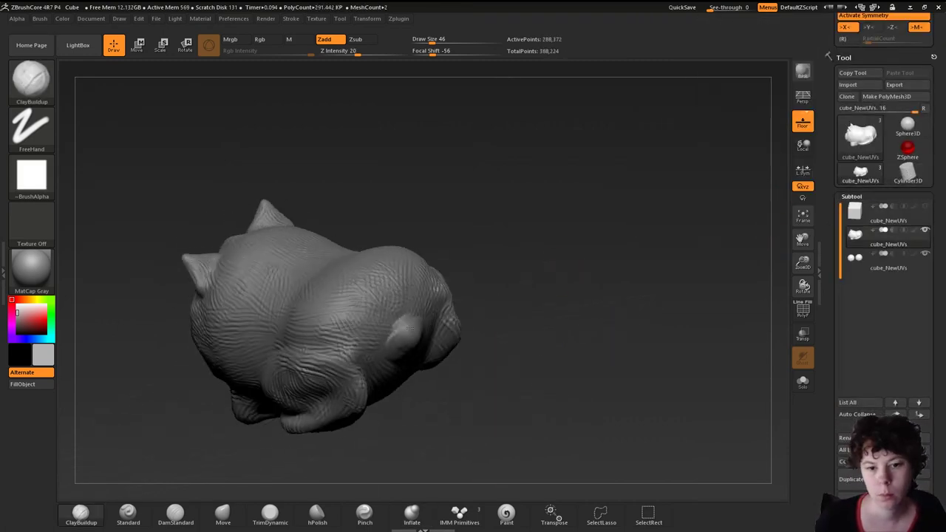
drag(458, 369, 467, 377)
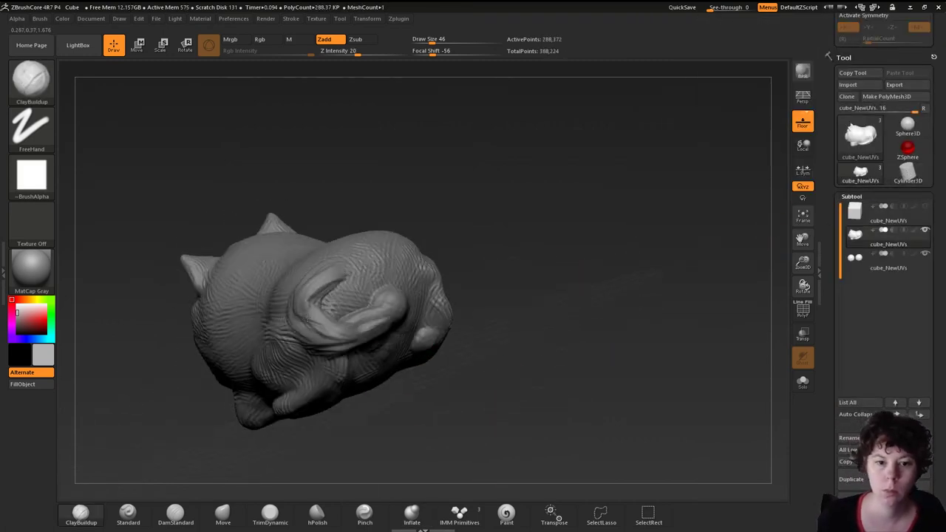
drag(304, 318, 402, 335)
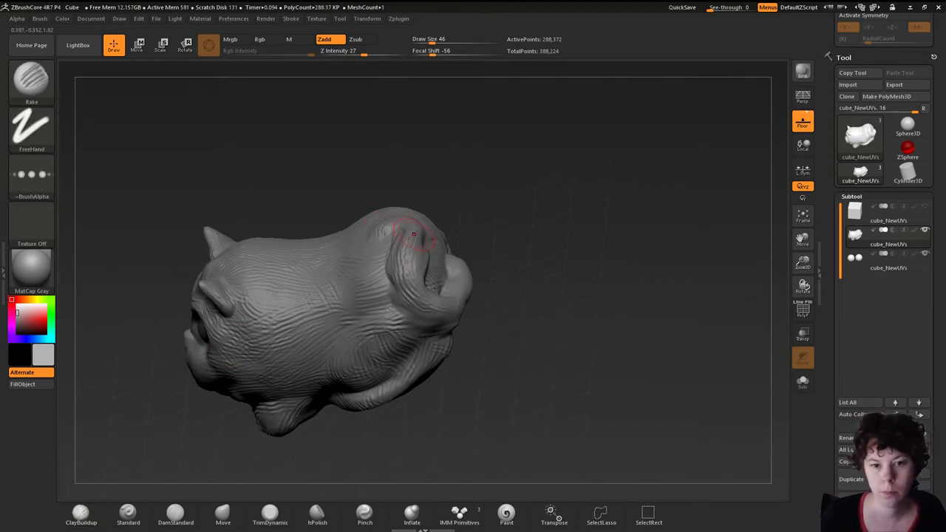
drag(413, 234, 263, 302)
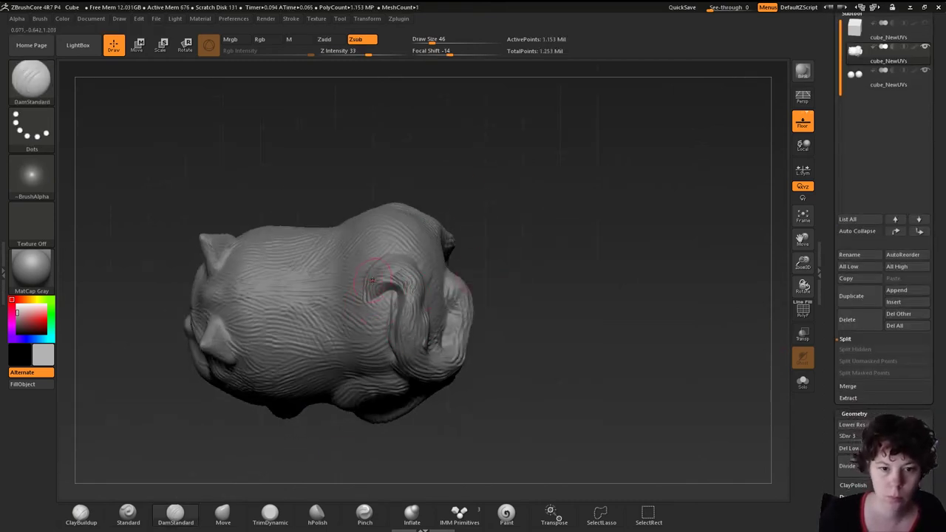
drag(372, 281, 288, 355)
mouse_move(458, 314)
mouse_down()
mouse_move(444, 289)
mouse_move(727, 260)
mouse_up()
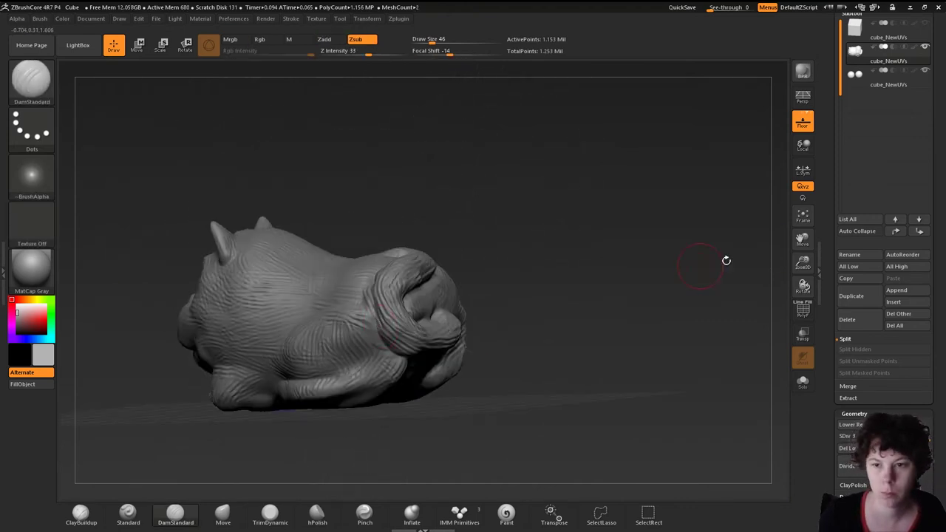
click(855, 28)
Lower the cube beneath the cat and scale it narrower into a rectangular base.
key(w)
drag(287, 215, 287, 399)
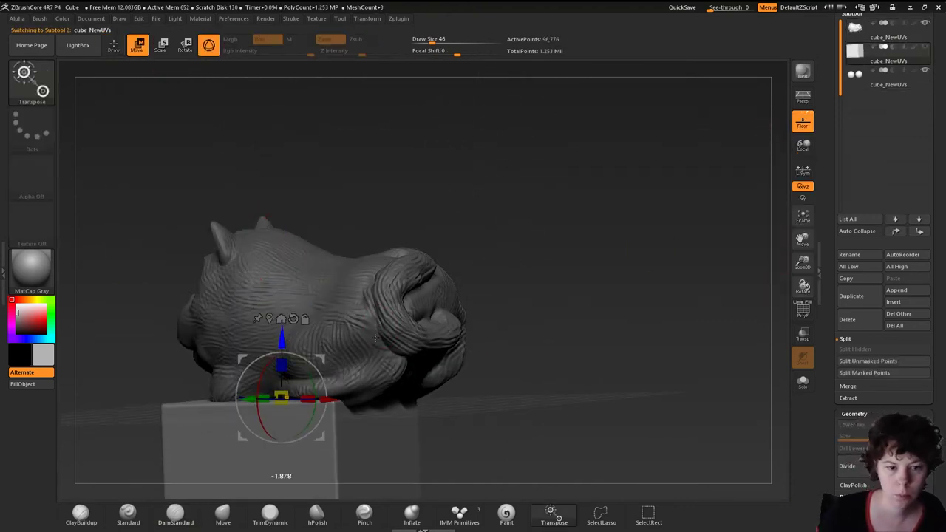
drag(437, 371, 369, 393)
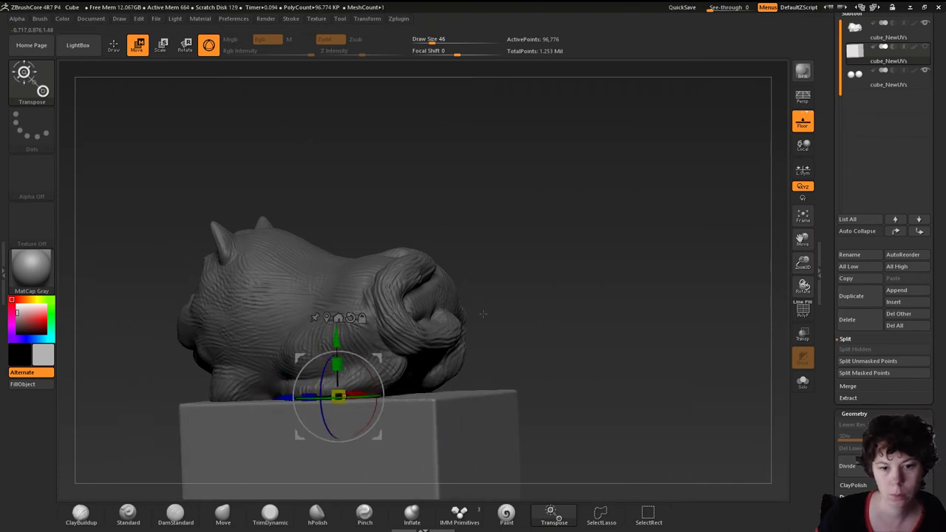
drag(561, 310, 666, 296)
click(887, 74)
drag(592, 333, 702, 332)
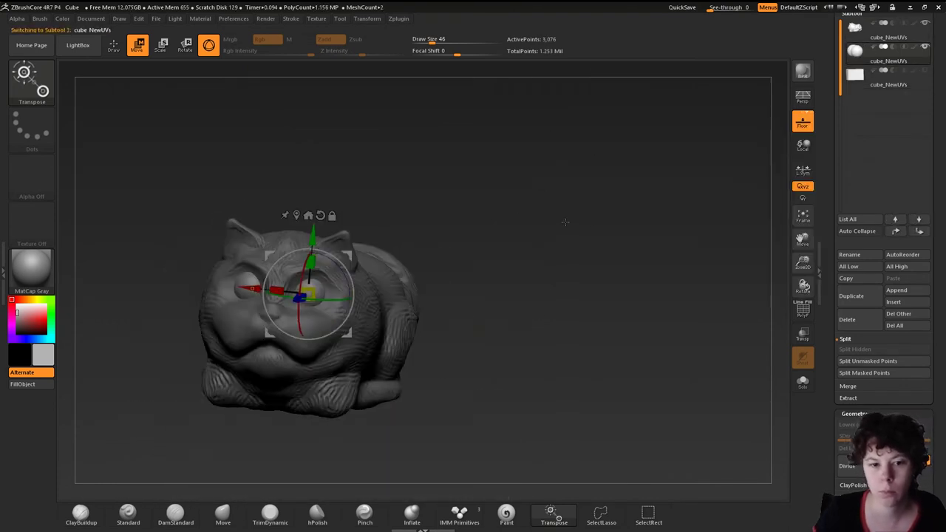
click(176, 513)
drag(311, 360, 306, 335)
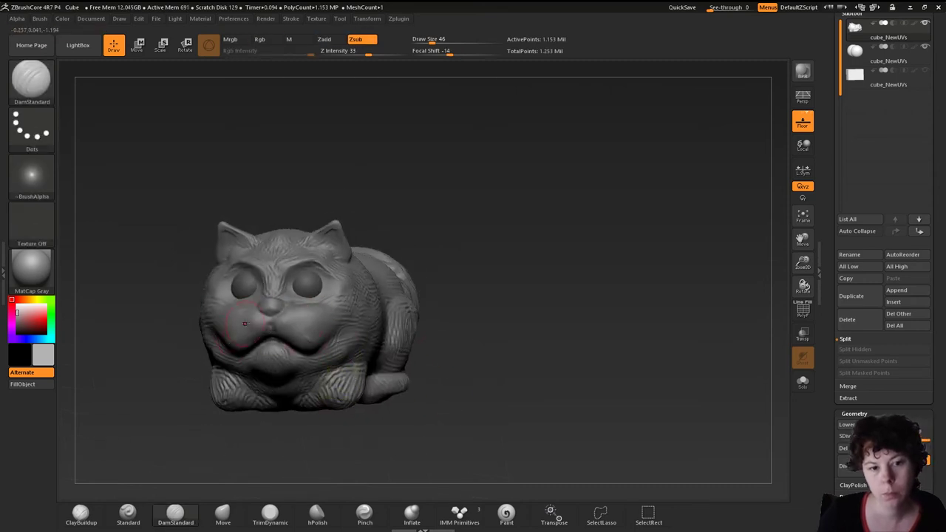
drag(481, 256, 460, 231)
Merge the eyes subtool down into the cat and confirm.
click(857, 374)
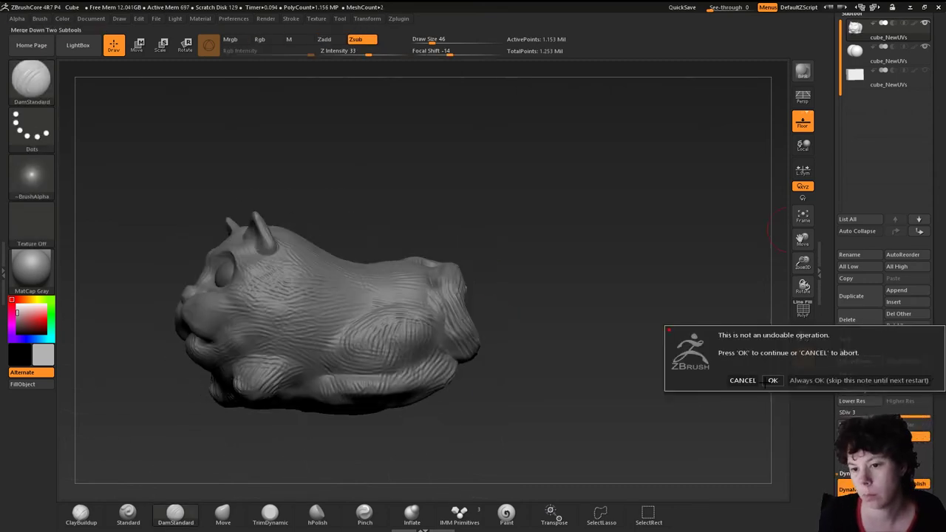
click(773, 380)
key(w)
mouse_move(554, 296)
mouse_down()
mouse_move(481, 244)
mouse_move(319, 318)
mouse_up()
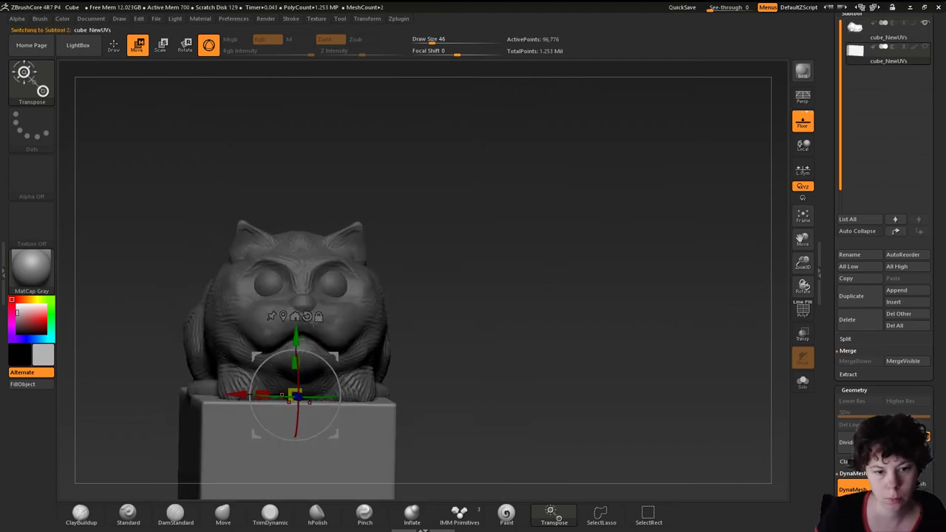
drag(480, 222, 201, 75)
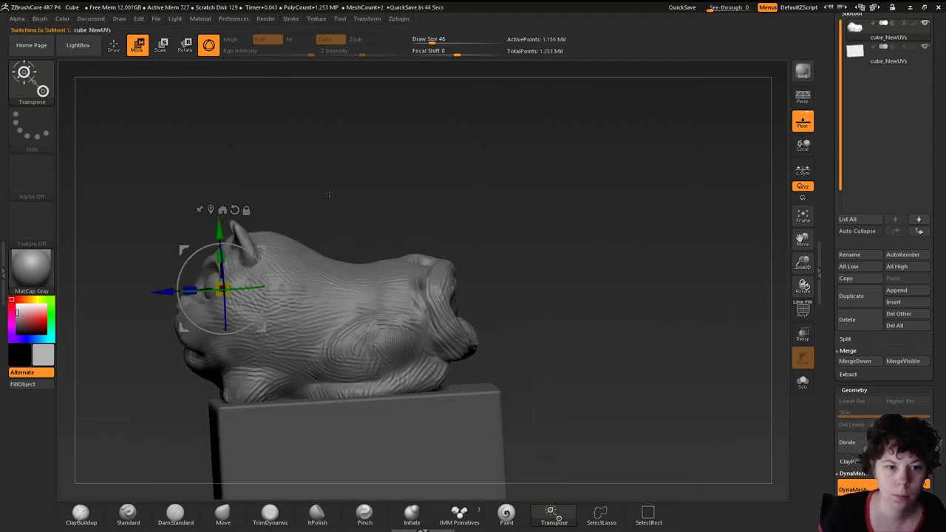
mouse_move(329, 193)
mouse_down()
mouse_move(431, 173)
mouse_move(429, 222)
mouse_move(425, 185)
mouse_move(415, 184)
mouse_move(373, 244)
mouse_up()
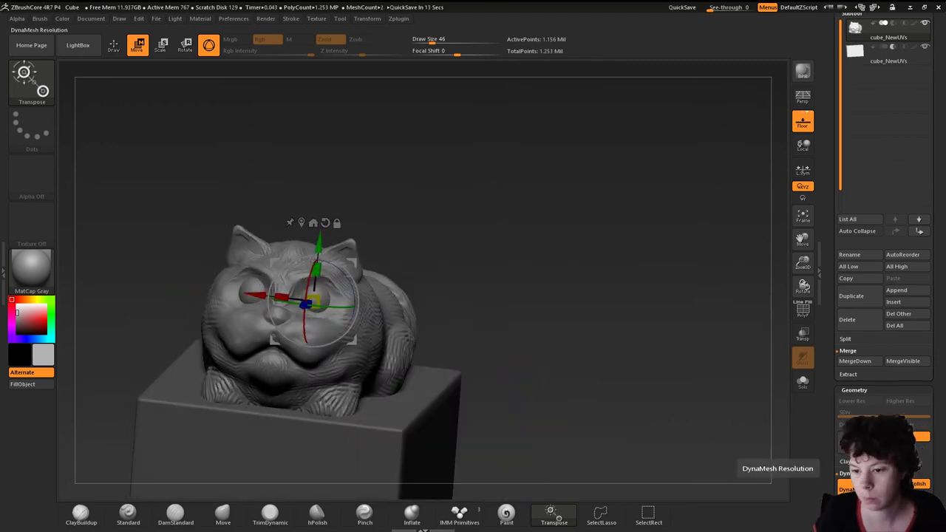
Merge the cube base into the cat, giving one 6.610-million-point mesh.
click(884, 55)
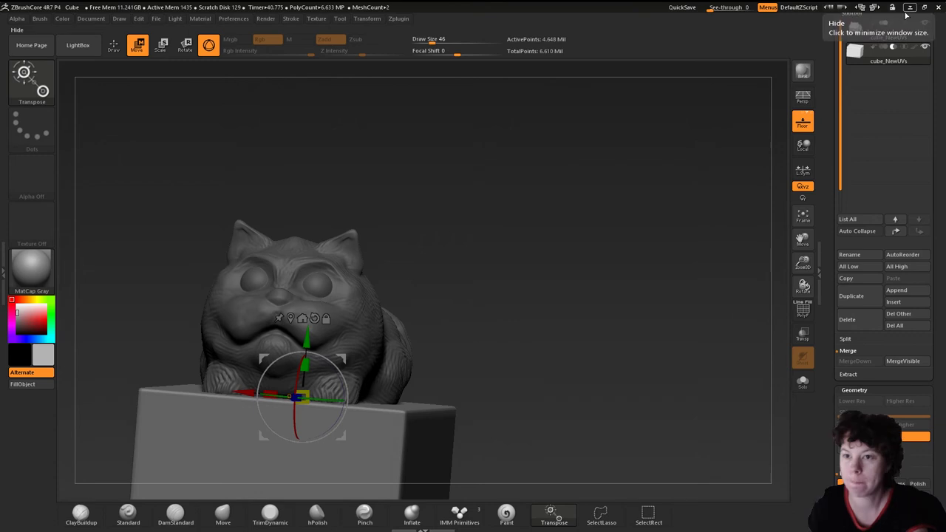
click(883, 31)
click(854, 361)
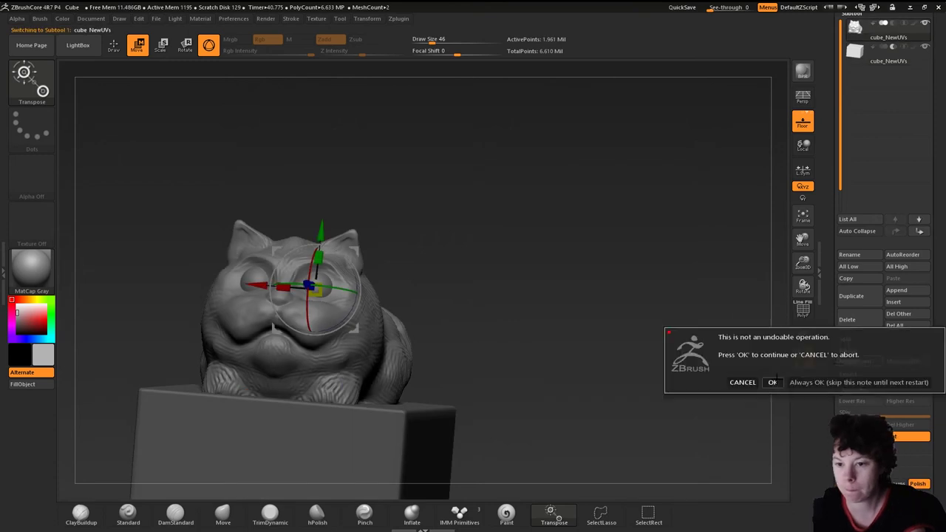
click(773, 382)
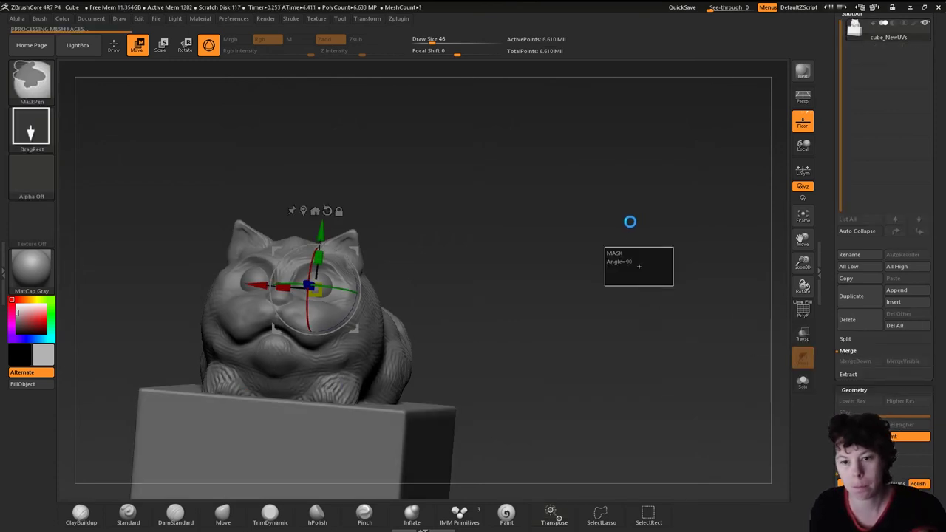